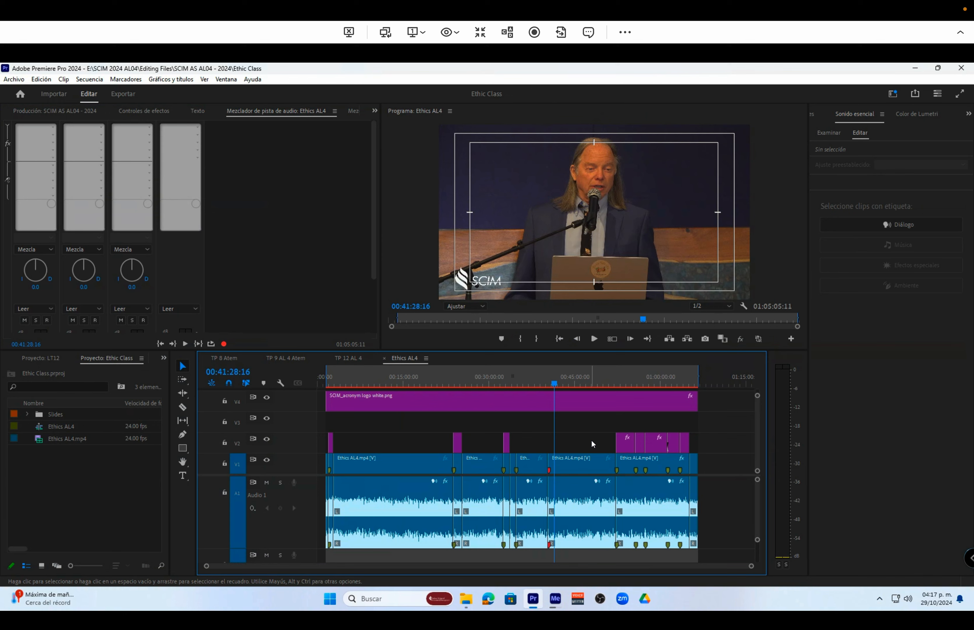
# Play the closing section of the Ethics AL4 sequence from 01:05:38:18 and examine the speaker's picture, also in an enlarged program view
pyautogui.click(694, 384)
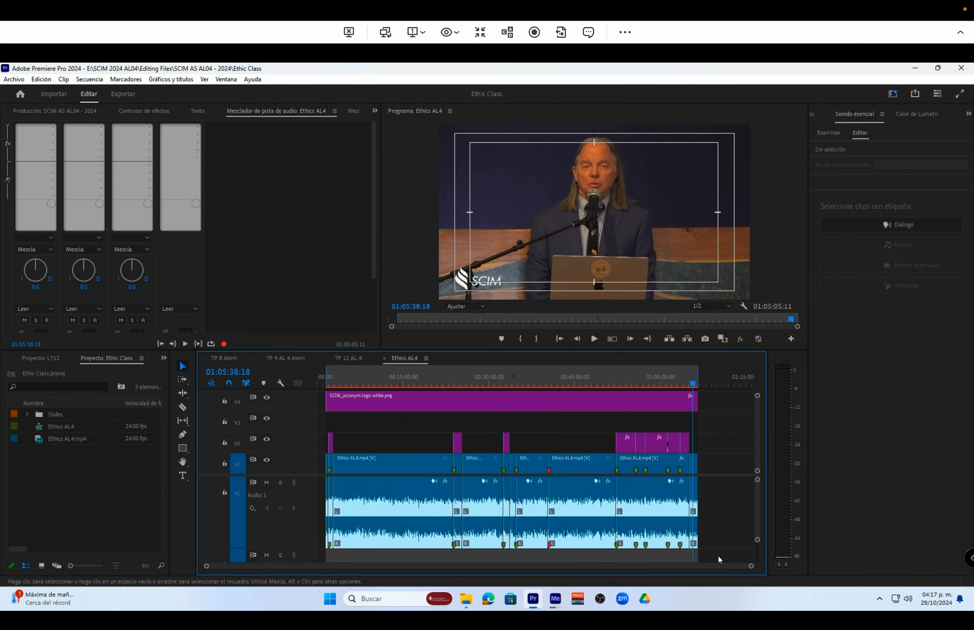
pyautogui.moveTo(752, 567); pyautogui.dragTo(648, 567)
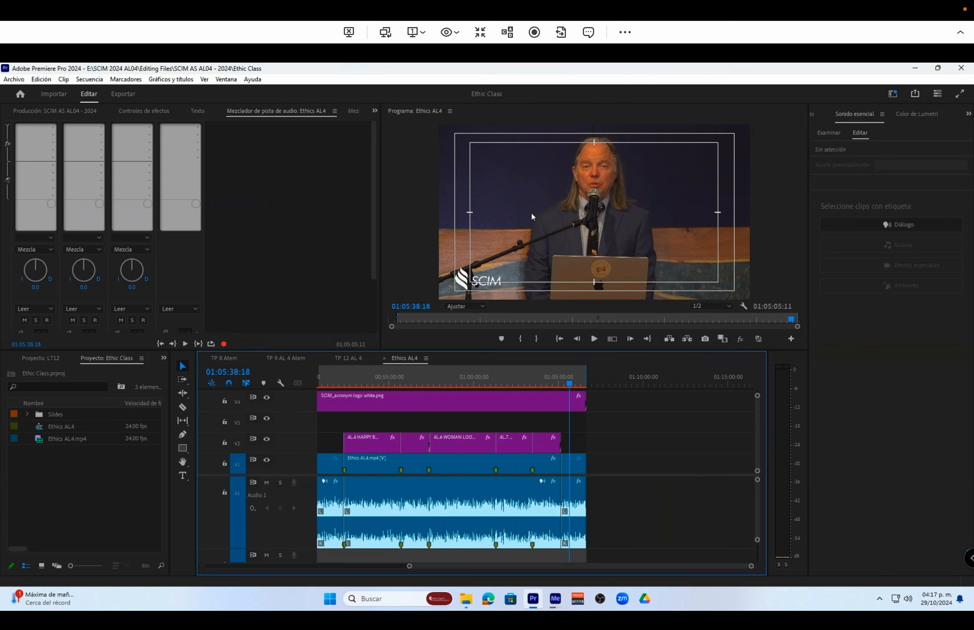
pyautogui.doubleClick(567, 109)
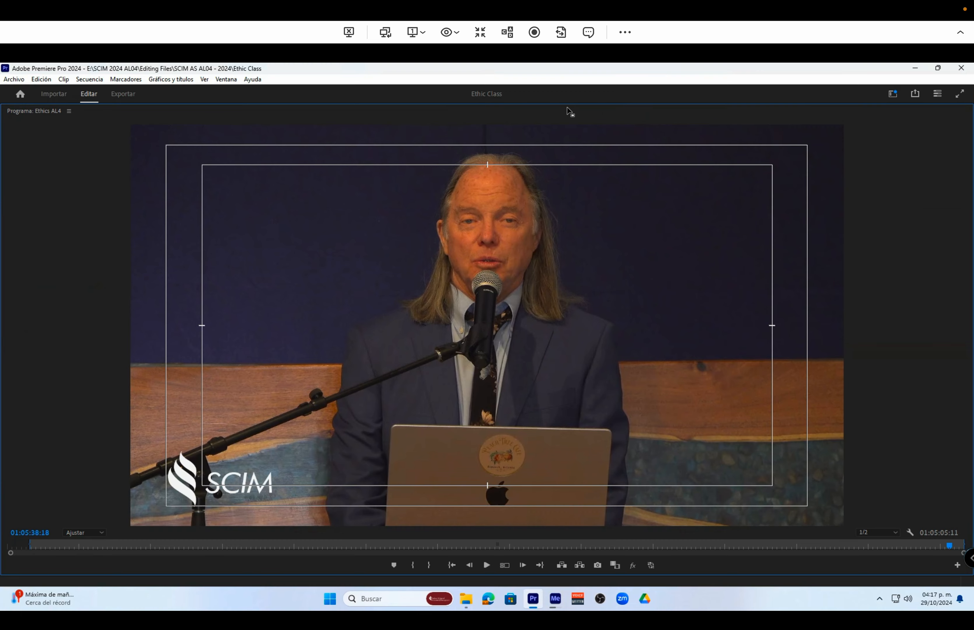
pyautogui.press('`')
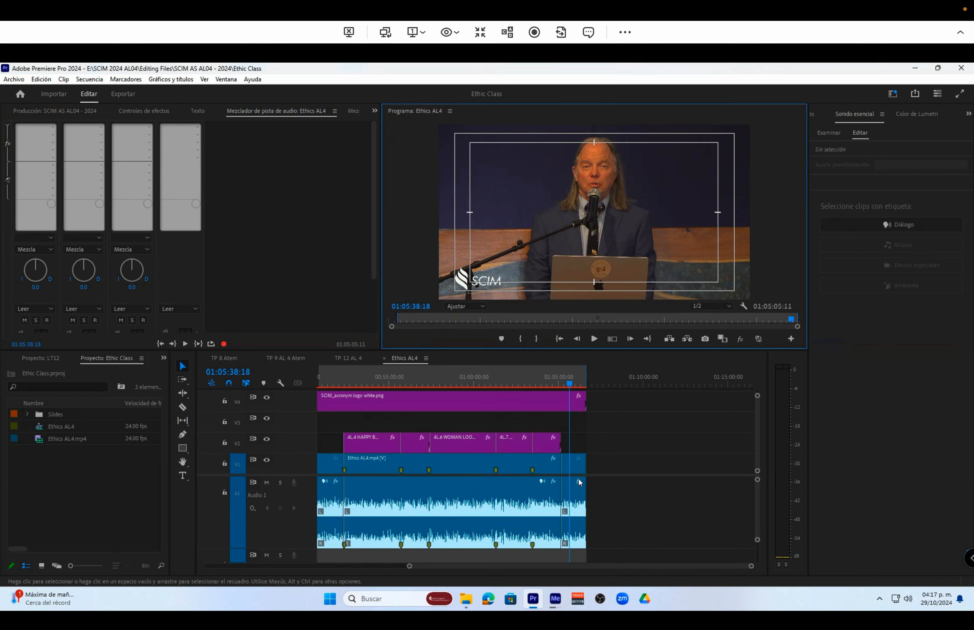
pyautogui.click(595, 338)
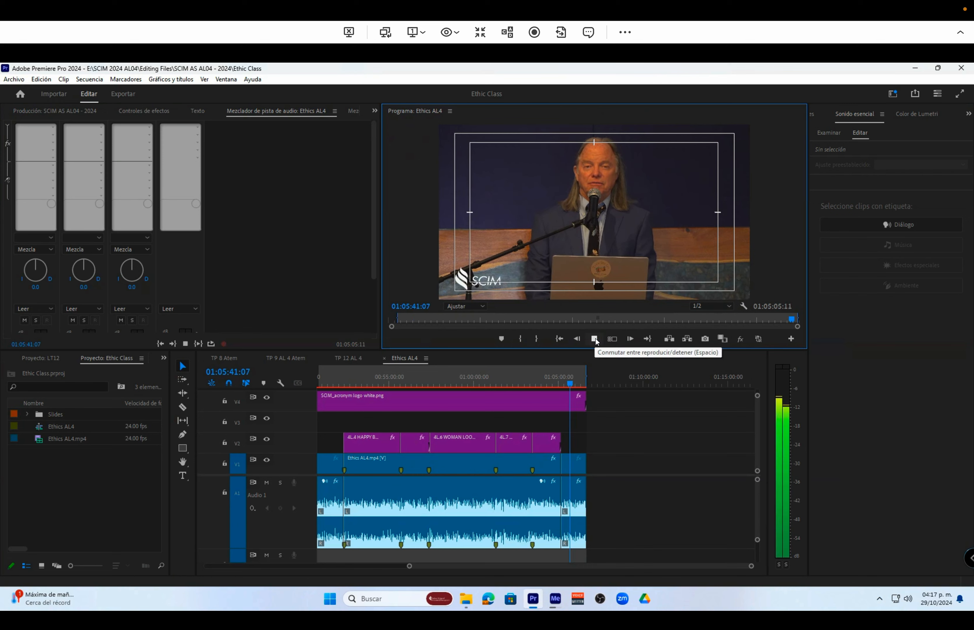
pyautogui.click(595, 338)
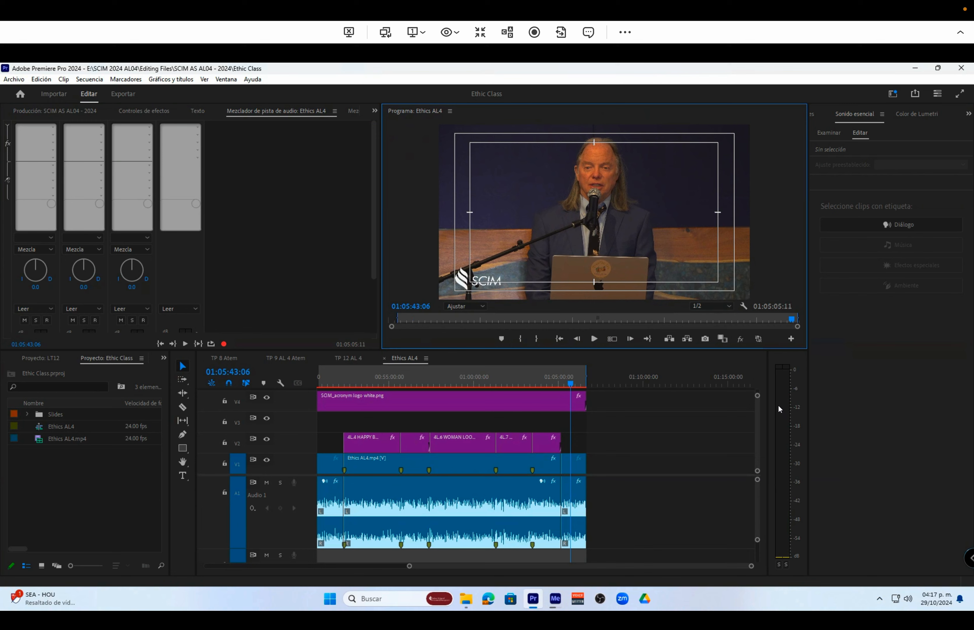
pyautogui.click(594, 339)
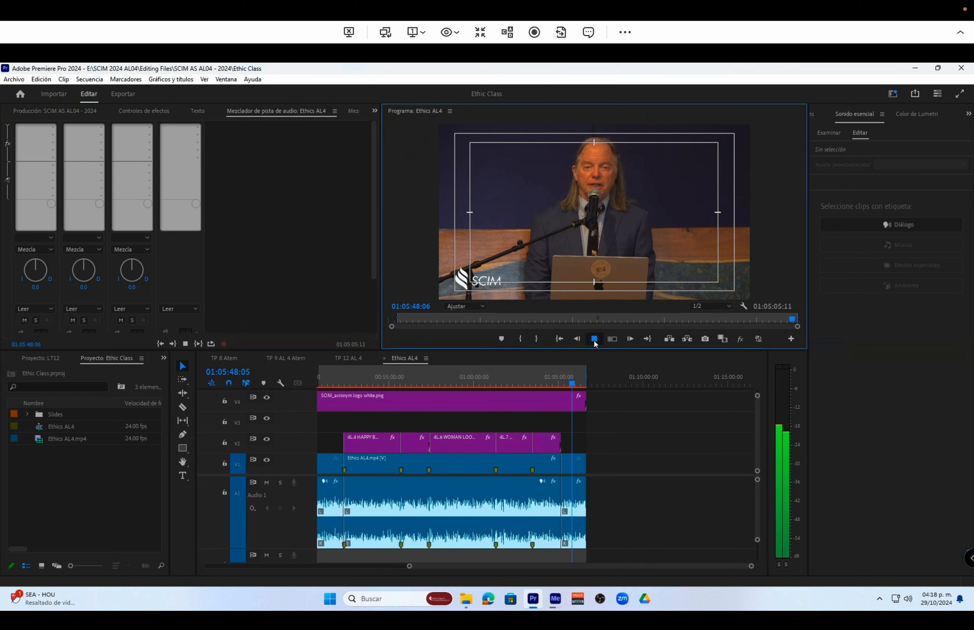
pyautogui.click(595, 339)
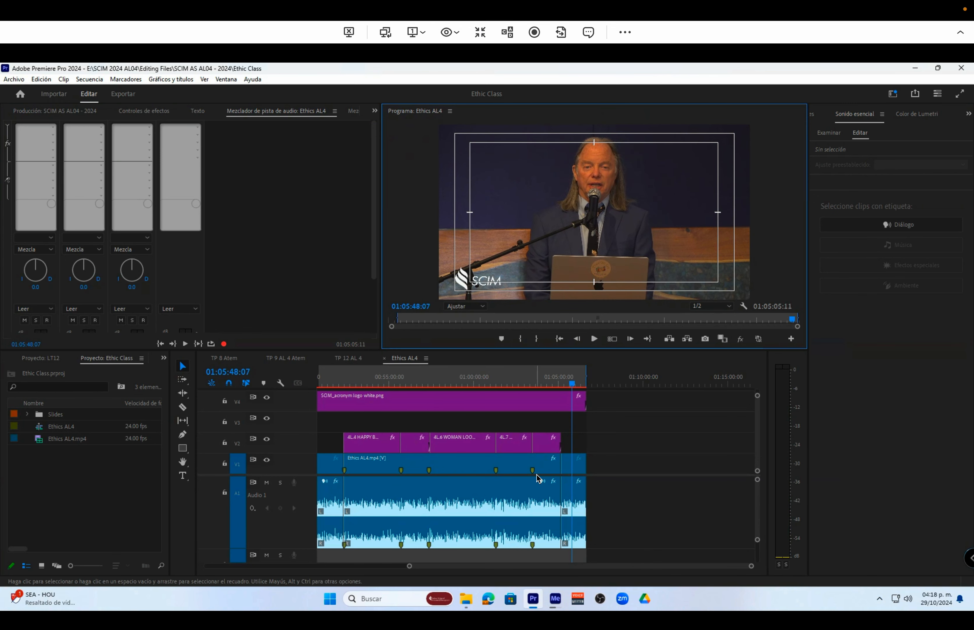
# Apply Lumetri's automatic basic correction to the final Ethics AL4.mp4 clip and check the result in an enlarged program view
pyautogui.click(578, 473)
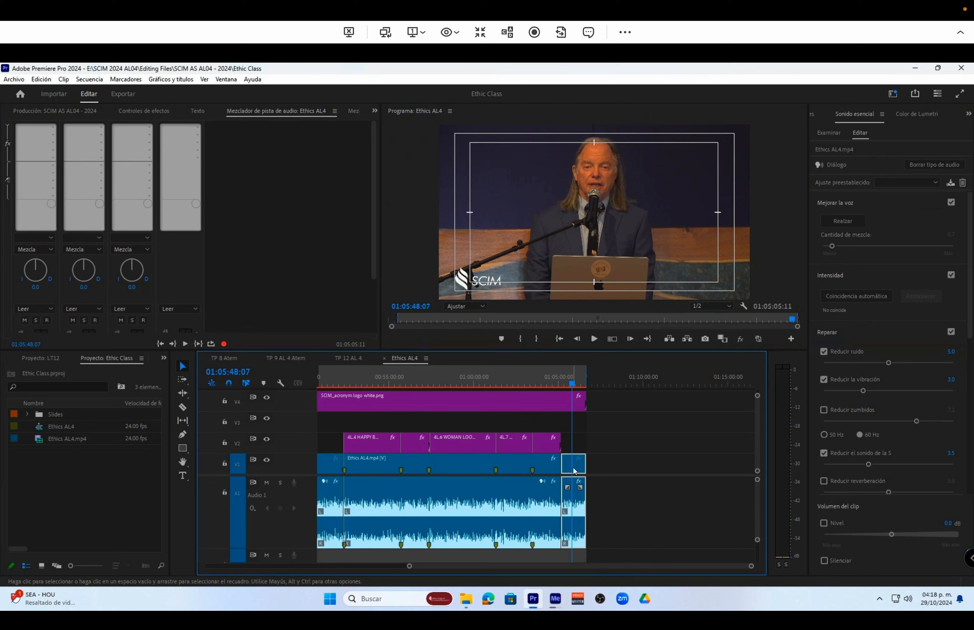
pyautogui.click(921, 115)
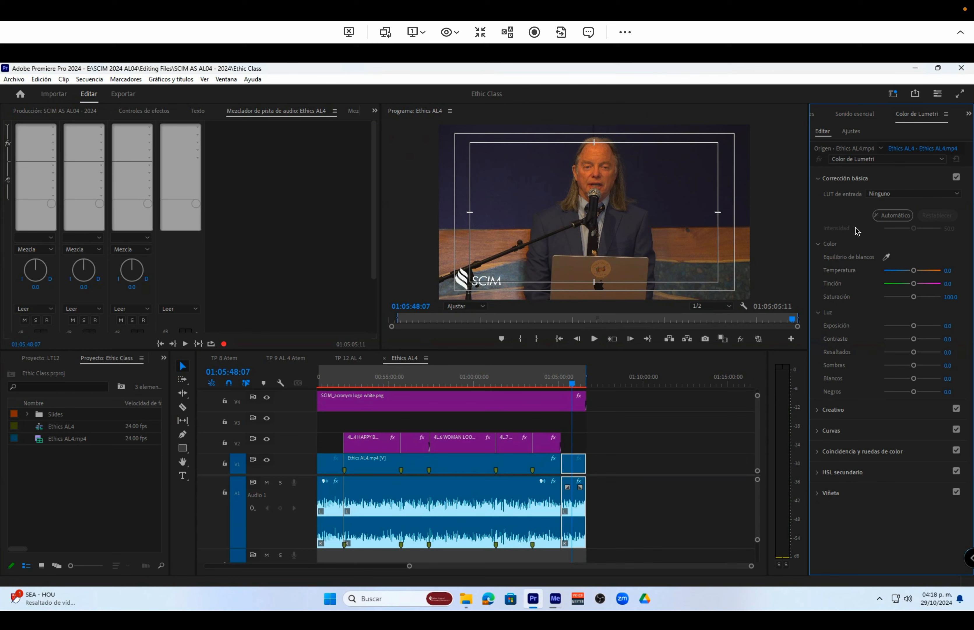
pyautogui.click(892, 222)
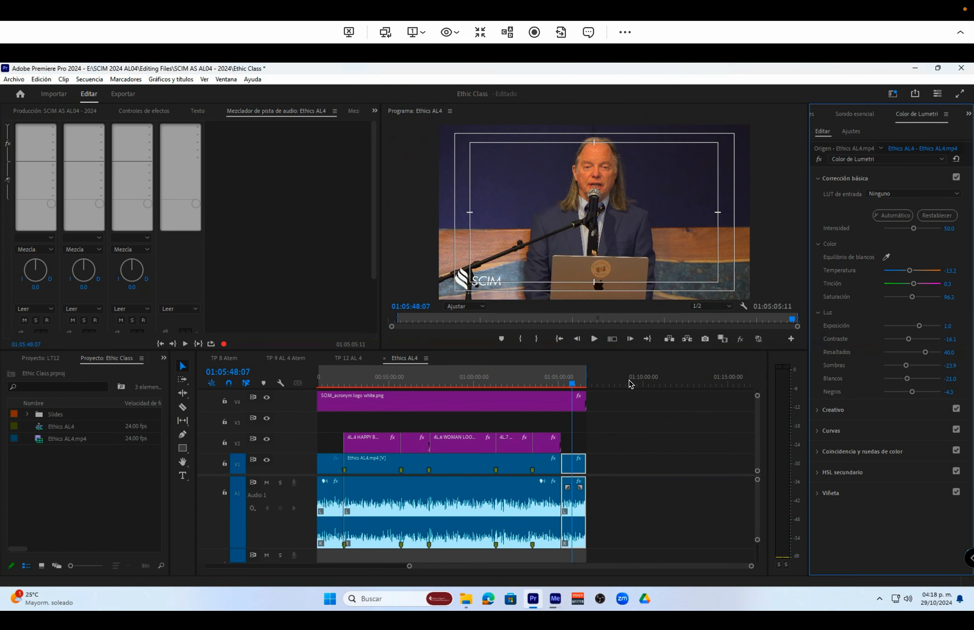
pyautogui.doubleClick(589, 109)
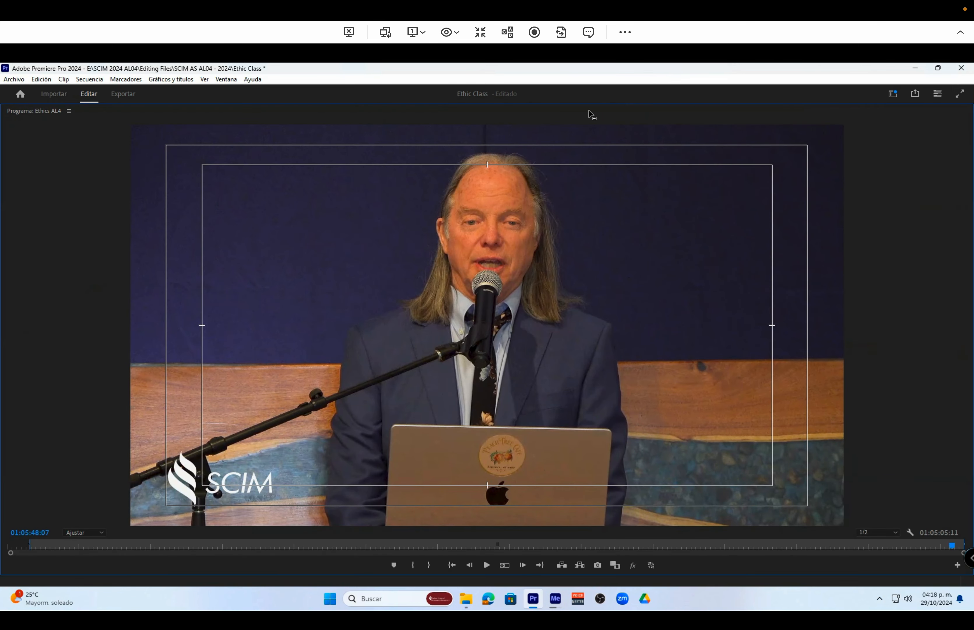
pyautogui.doubleClick(590, 113)
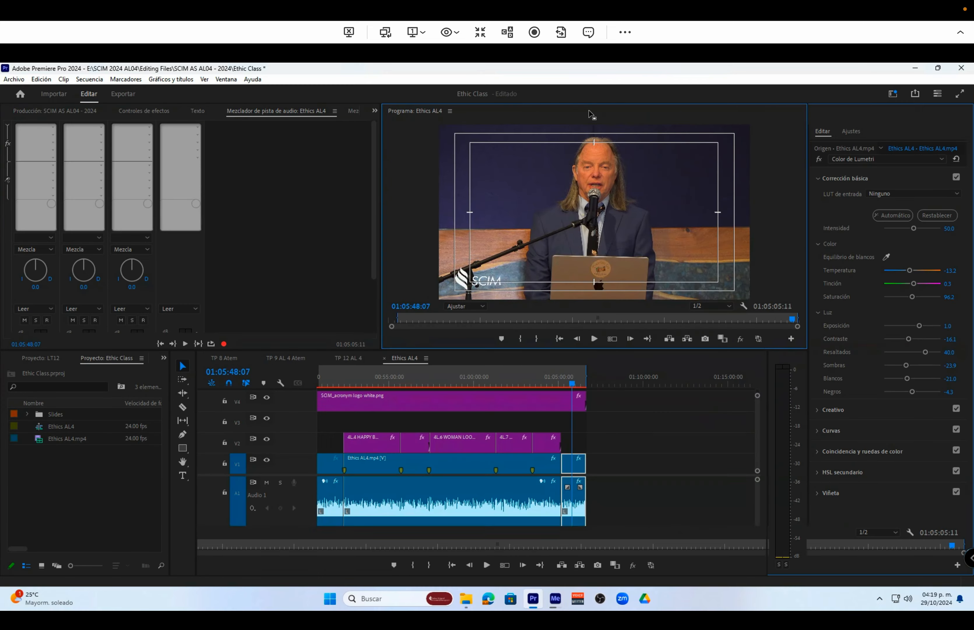
# Cool the final clip's white balance by setting its Lumetri temperature to about -46.9, judging it on the speaker's face
pyautogui.click(468, 308)
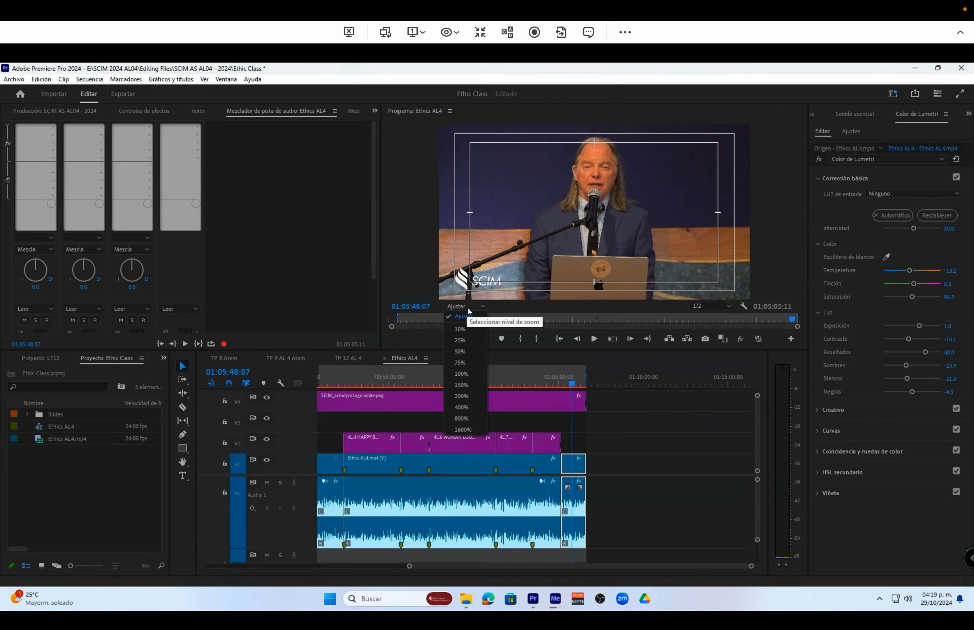
pyautogui.click(464, 380)
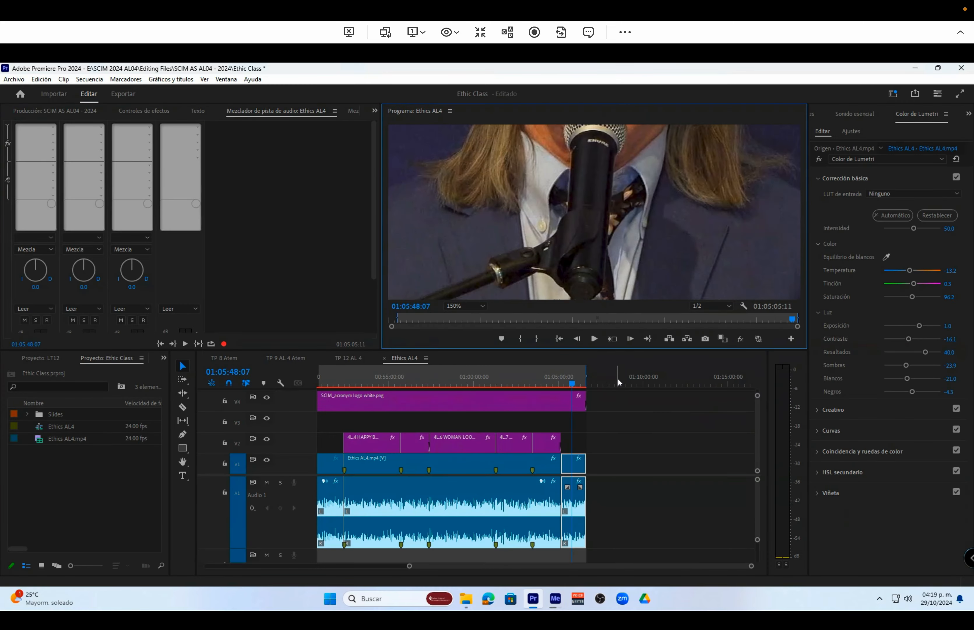
pyautogui.scroll(4, 652, 178)
pyautogui.scroll(-9, 653, 179)
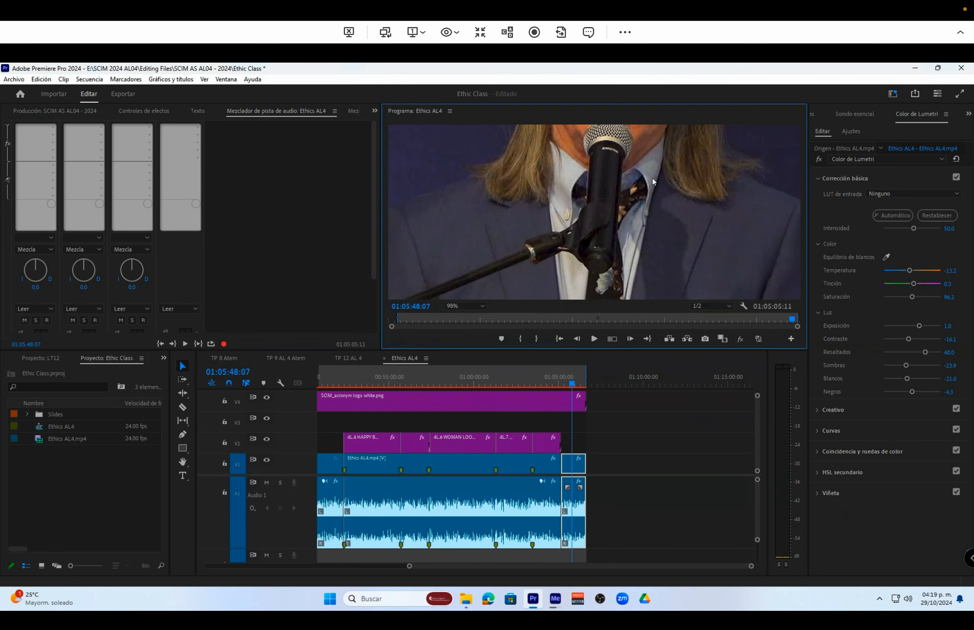
pyautogui.scroll(3, 652, 178)
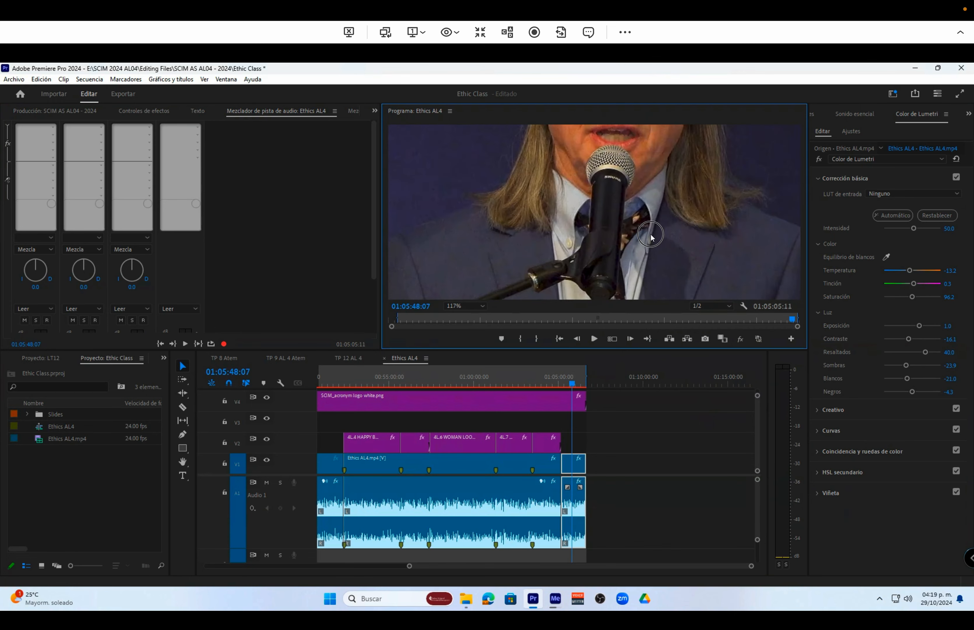
pyautogui.scroll(-6, 705, 179)
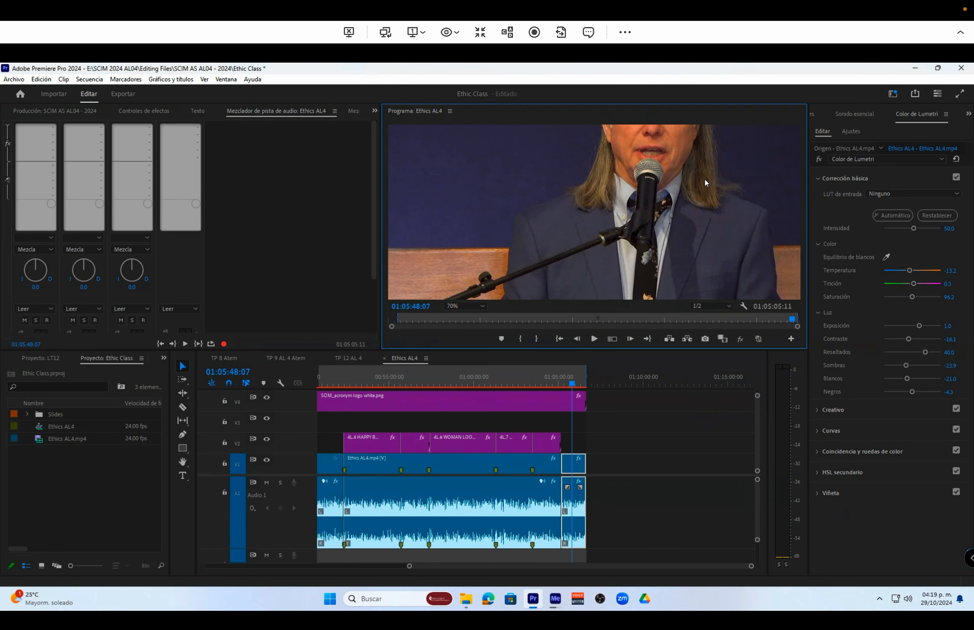
pyautogui.scroll(4, 699, 127)
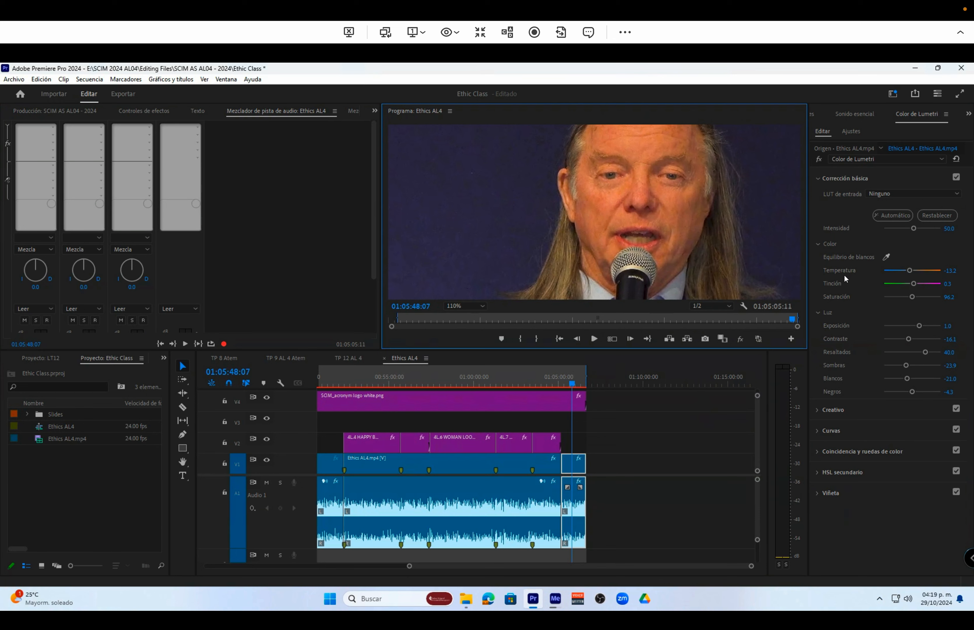
pyautogui.click(912, 273)
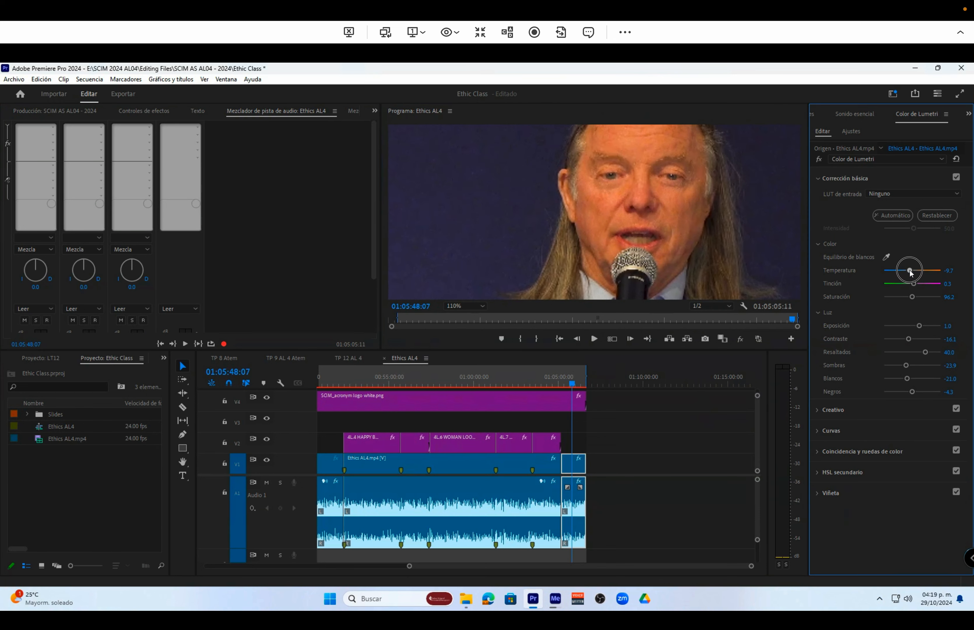
pyautogui.moveTo(911, 273); pyautogui.dragTo(901, 273)
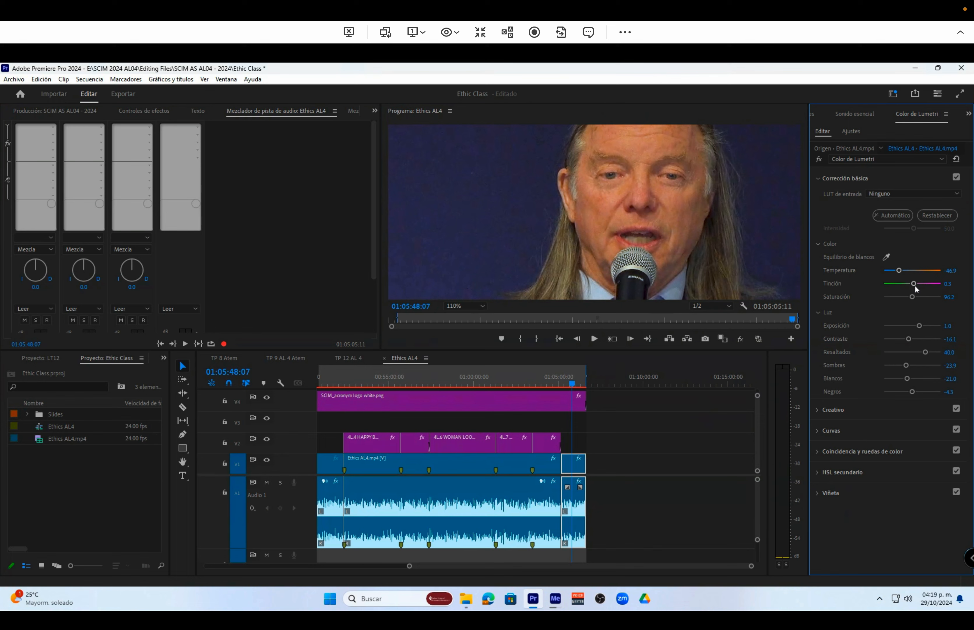
# Set the final clip's Lumetri tint to 8.0, shifting it slightly towards magenta
pyautogui.moveTo(917, 286); pyautogui.dragTo(916, 287)
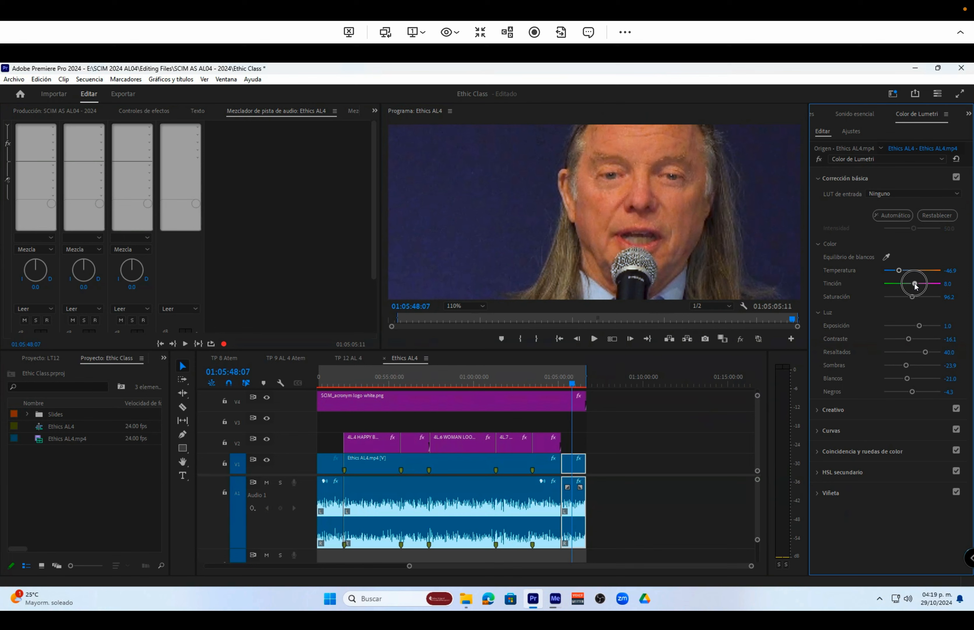
pyautogui.moveTo(917, 286); pyautogui.dragTo(915, 288)
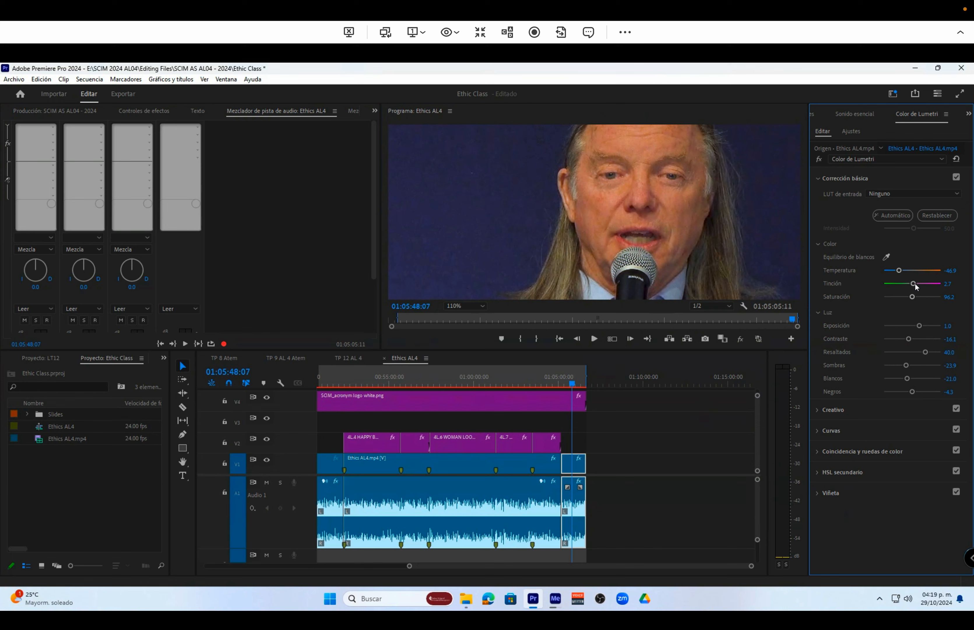
pyautogui.moveTo(915, 285)
pyautogui.mouseDown()
pyautogui.moveTo(926, 287)
pyautogui.moveTo(917, 288)
pyautogui.mouseUp()
# Fit the whole frame in the program view and compare the corrected final clip with the uncorrected footage around 01:03:03:23
pyautogui.click(464, 306)
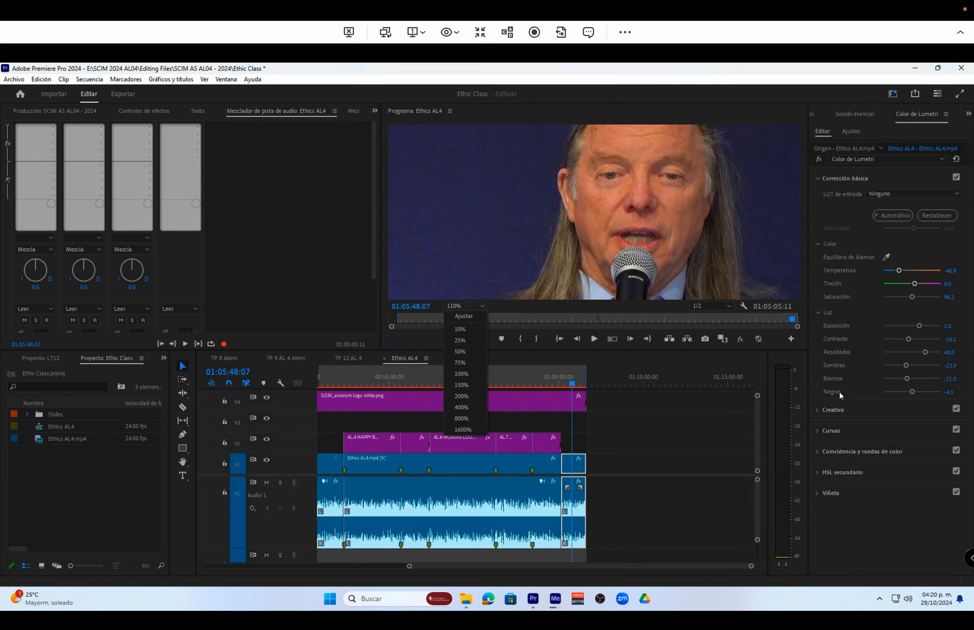
pyautogui.click(836, 377)
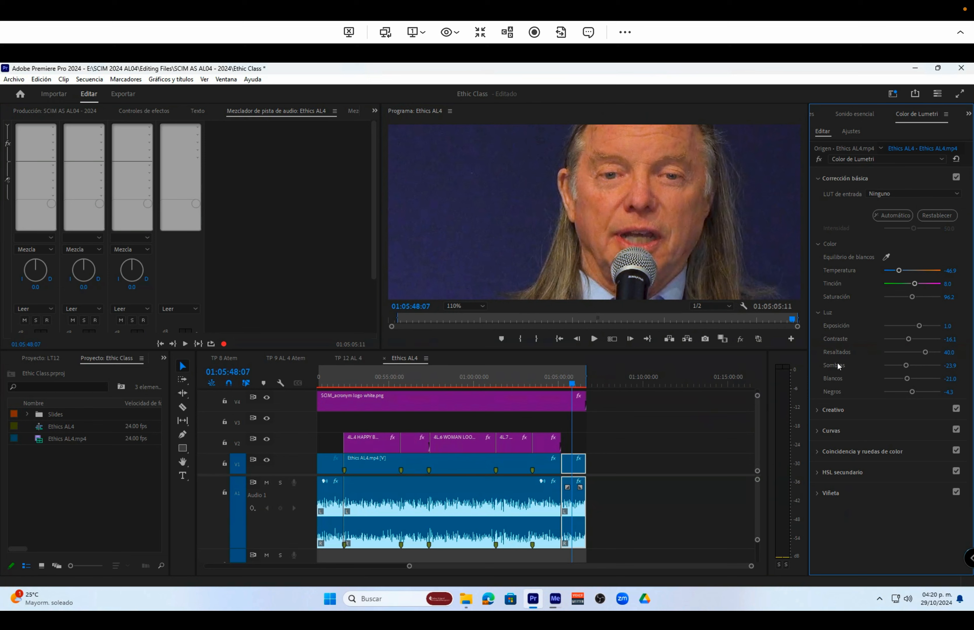
pyautogui.click(464, 306)
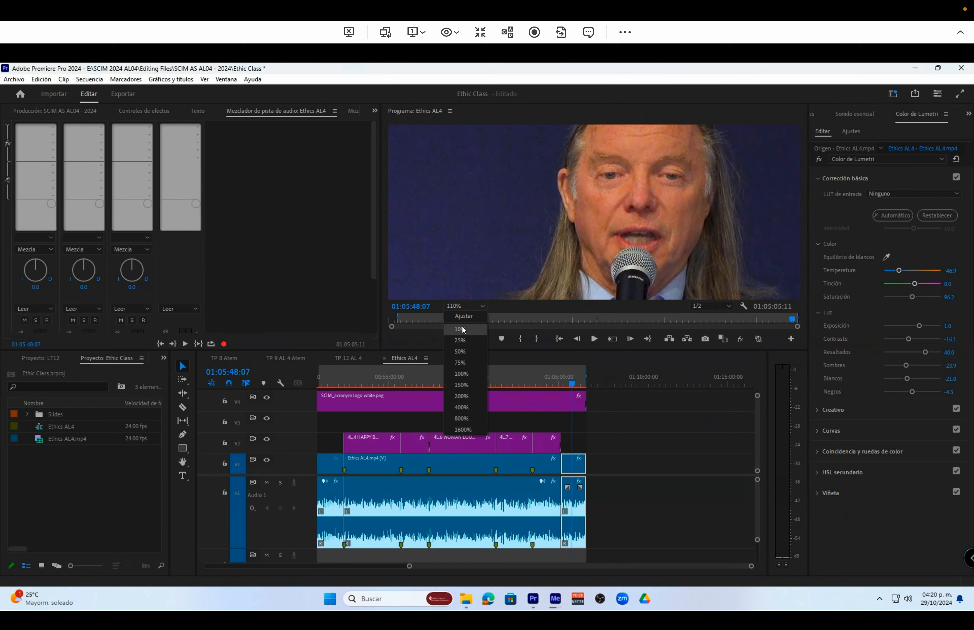
pyautogui.click(465, 316)
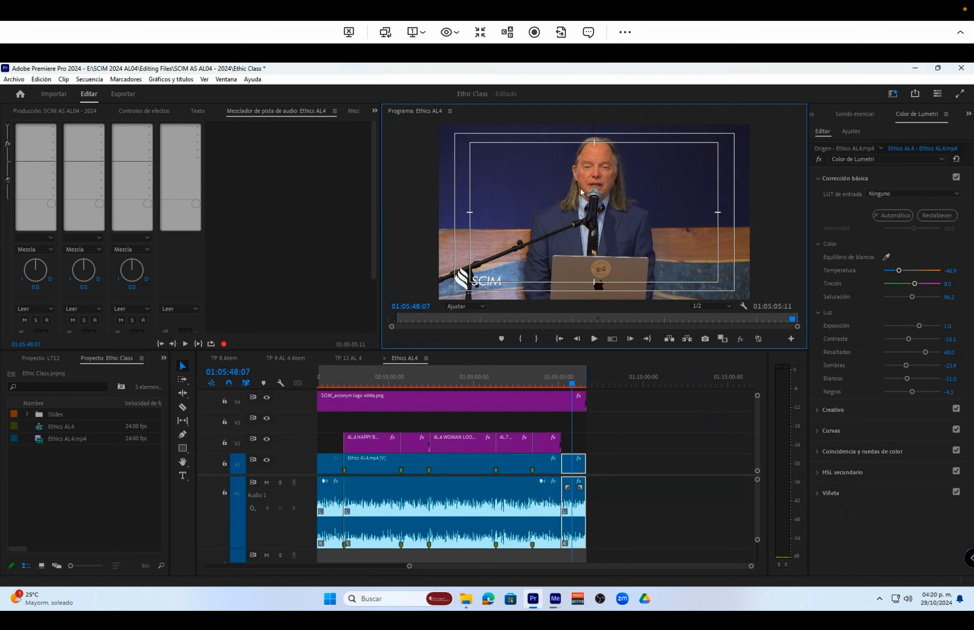
pyautogui.click(528, 384)
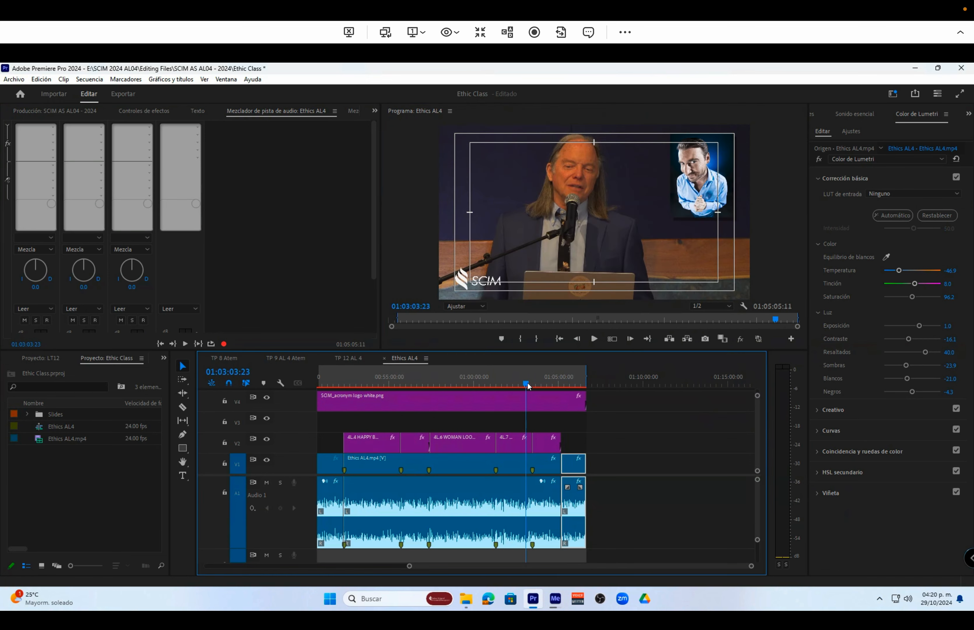
pyautogui.click(575, 384)
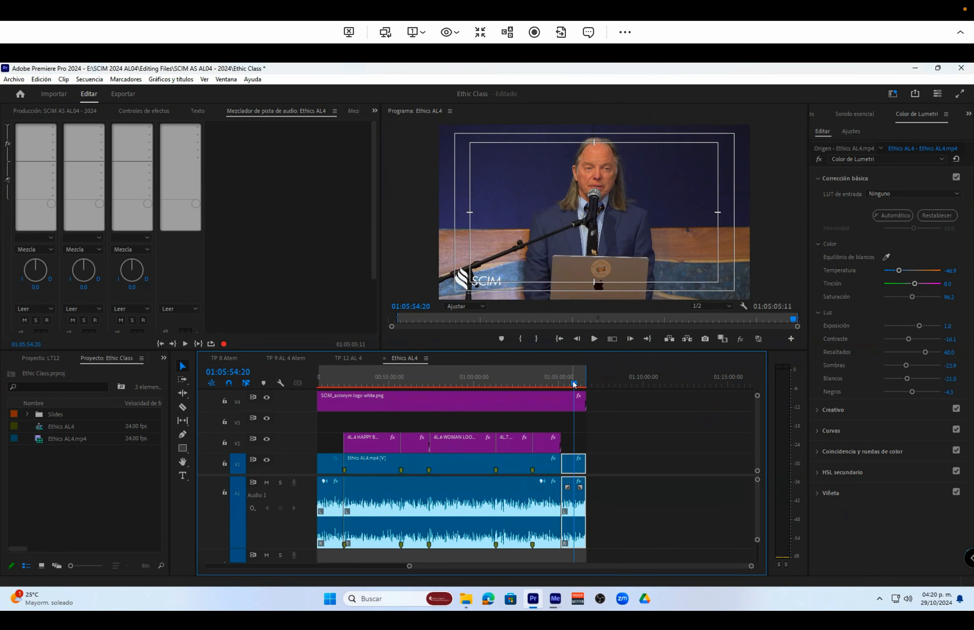
# Copy the corrected final clip and select all the other Ethics AL4.mp4 clips before it in the sequence, with their audio
pyautogui.rightClick(572, 474)
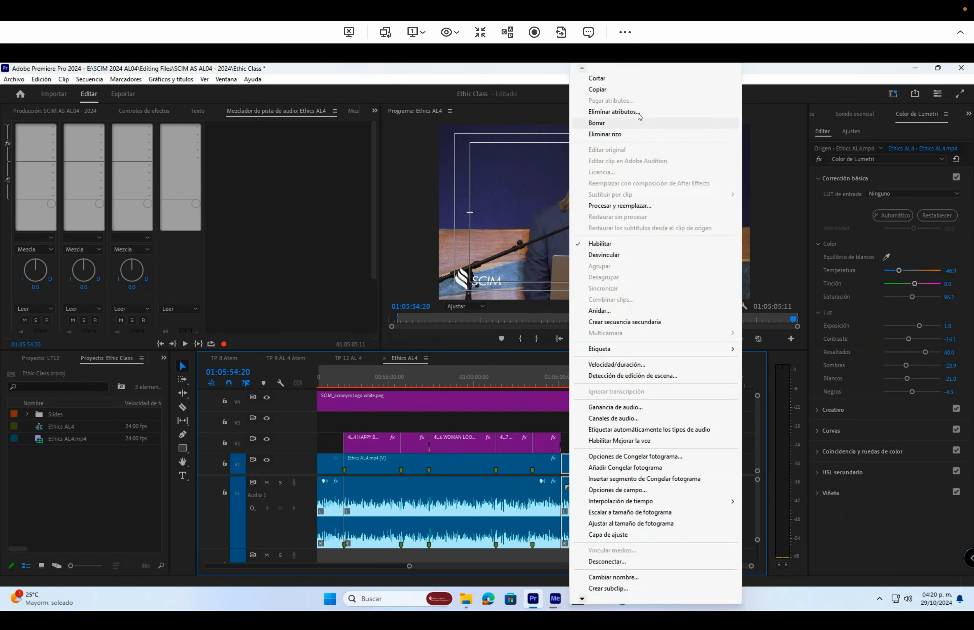
pyautogui.click(619, 90)
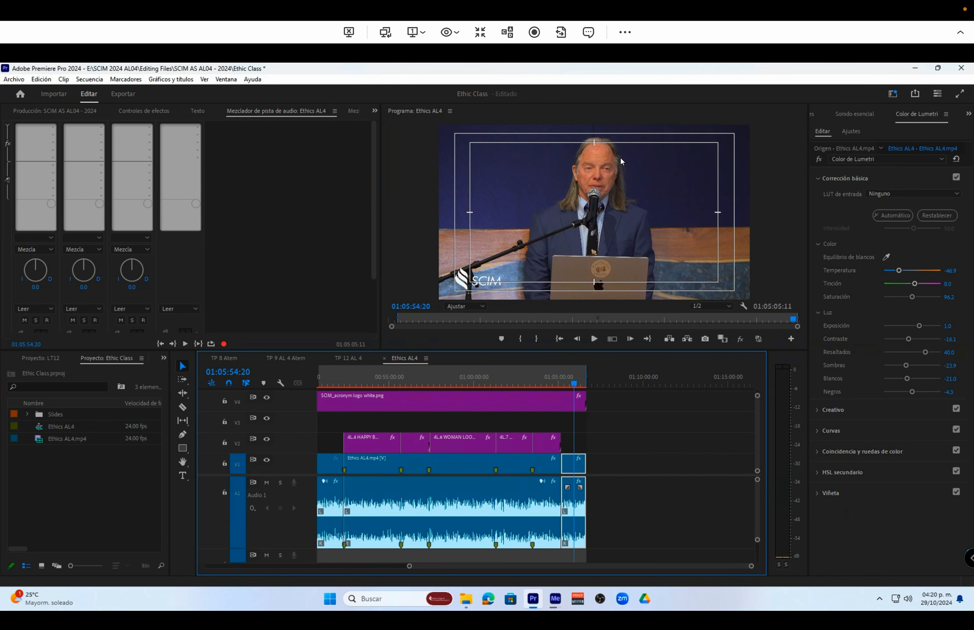
pyautogui.moveTo(409, 566); pyautogui.dragTo(129, 559)
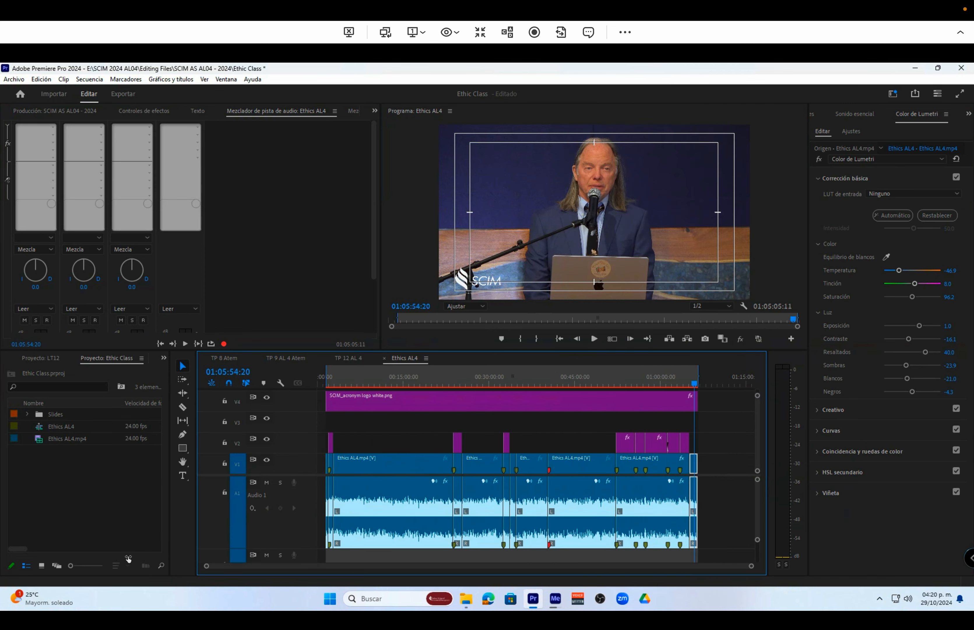
pyautogui.moveTo(642, 554); pyautogui.dragTo(315, 458)
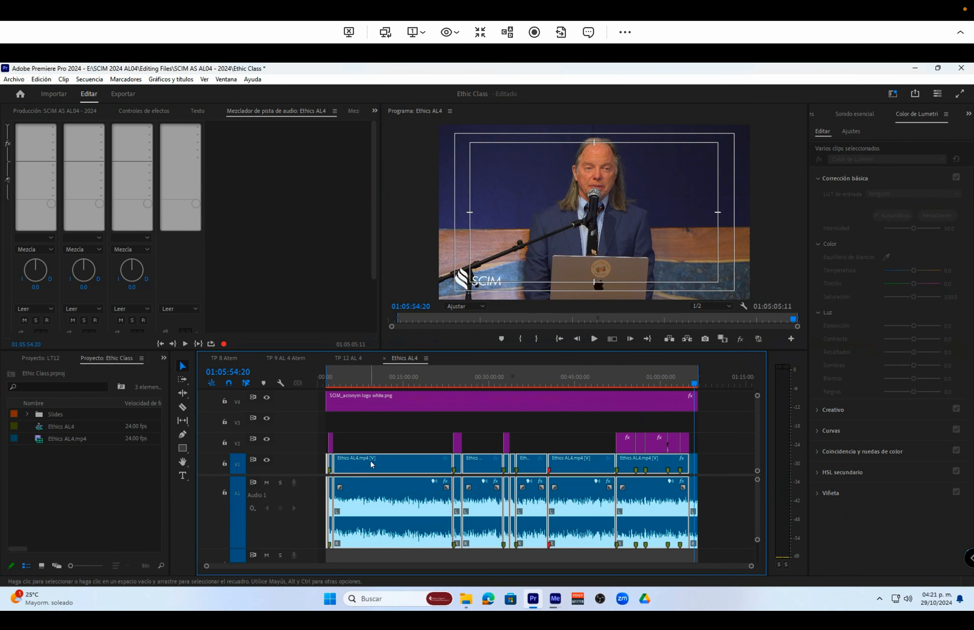
# Paste only the Lumetri Color effect onto the selected clips, excluding the audio volume, channel volume and panner attributes
pyautogui.rightClick(370, 461)
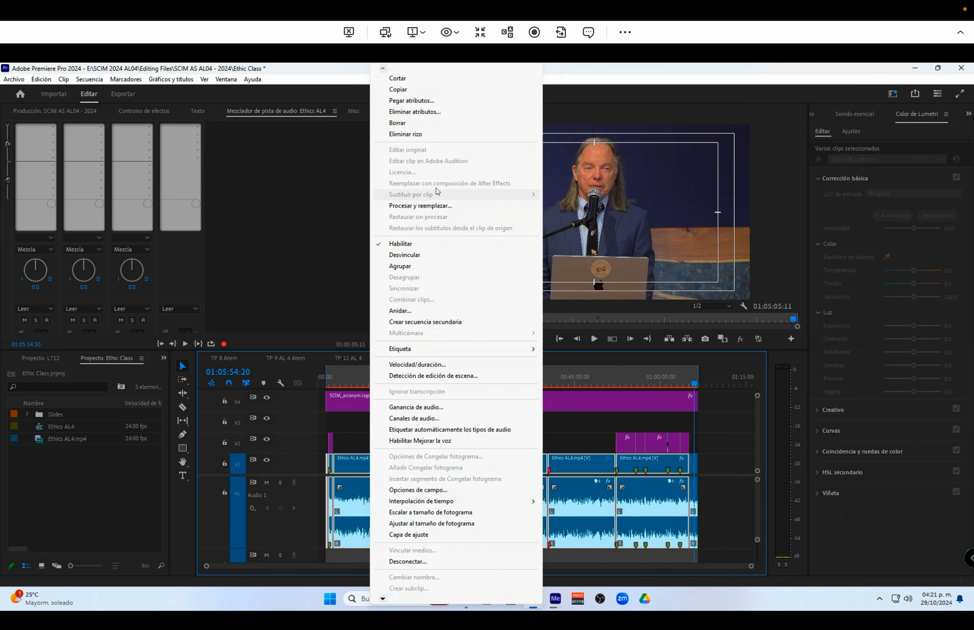
pyautogui.click(438, 101)
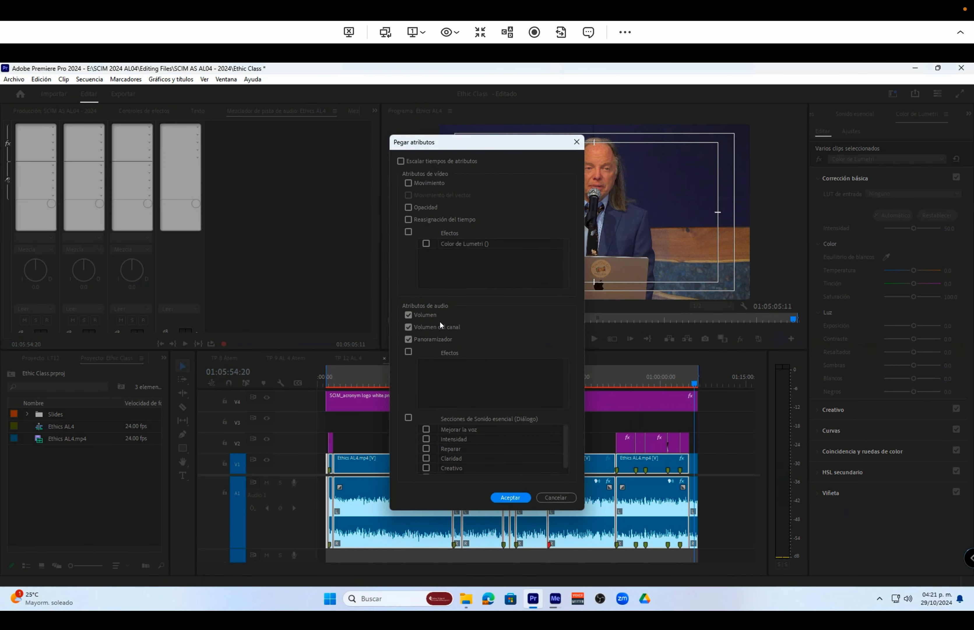
pyautogui.click(408, 314)
pyautogui.click(408, 327)
pyautogui.click(408, 340)
pyautogui.click(428, 244)
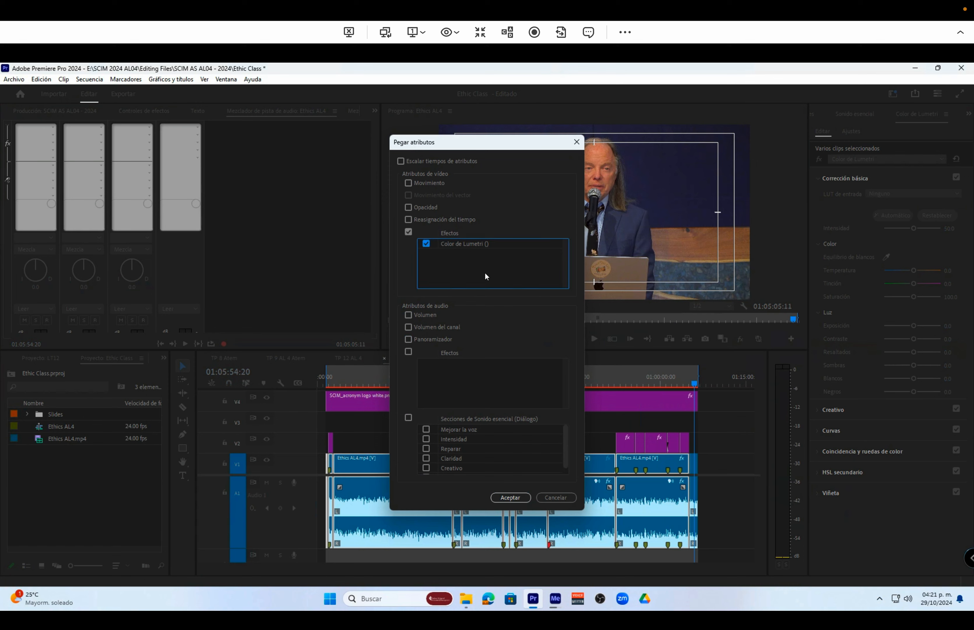
pyautogui.click(511, 498)
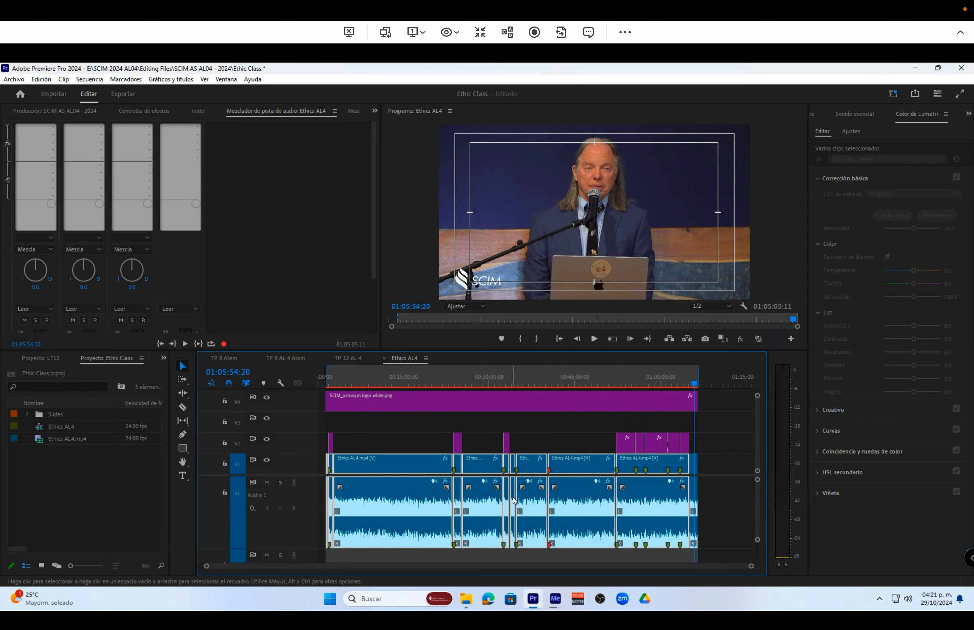
# Check the pasted color correction on earlier clips at several points between about 00:58:27 and 00:28:23
pyautogui.click(652, 383)
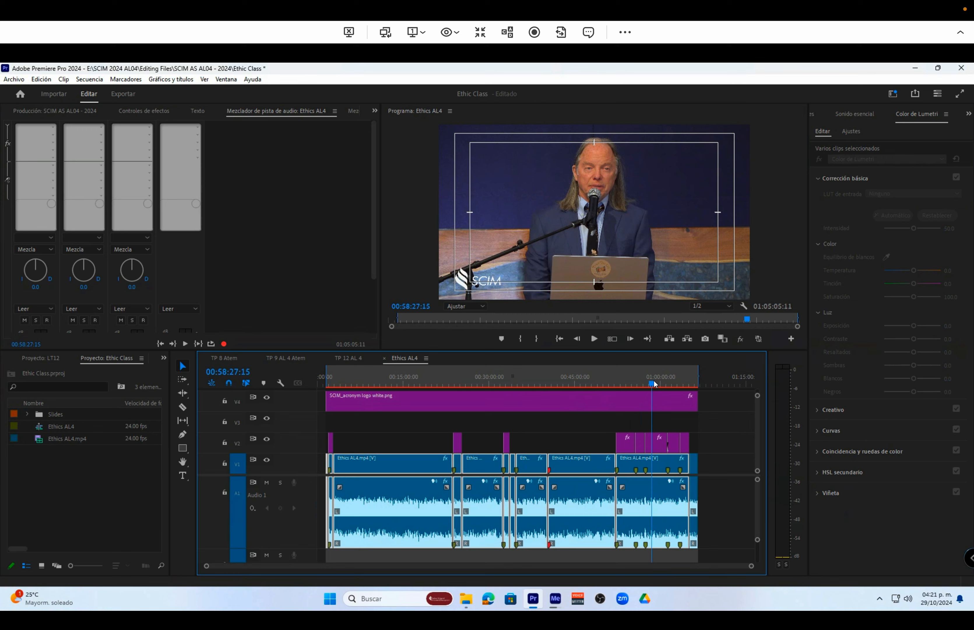
pyautogui.click(588, 376)
pyautogui.click(534, 379)
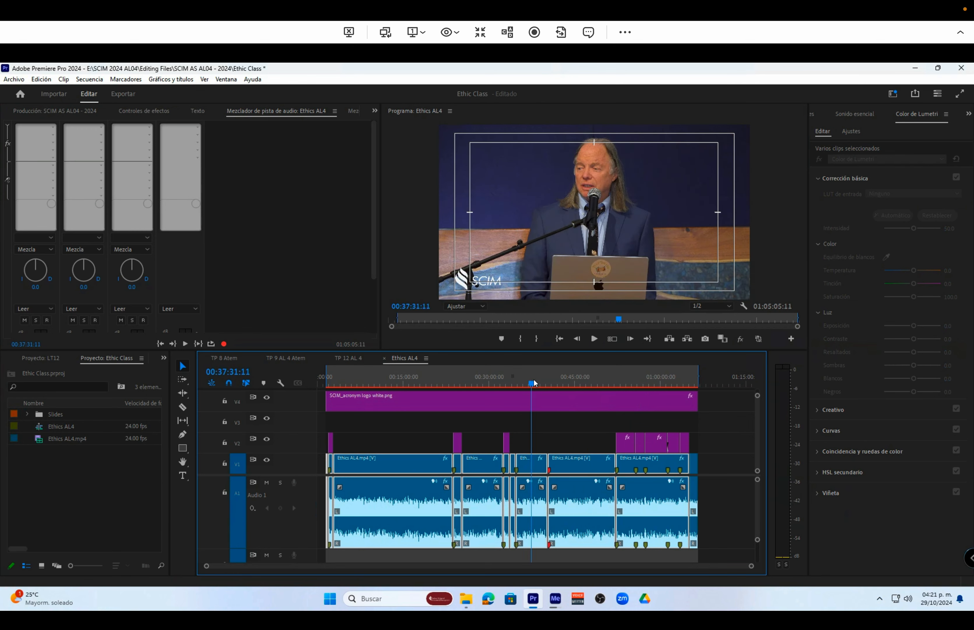
pyautogui.click(507, 381)
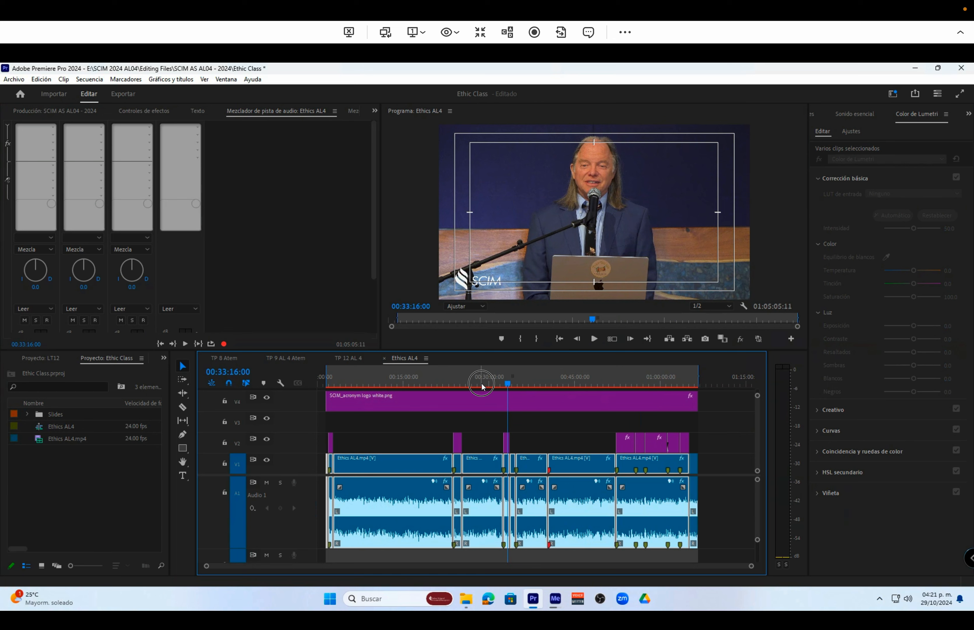
pyautogui.click(481, 384)
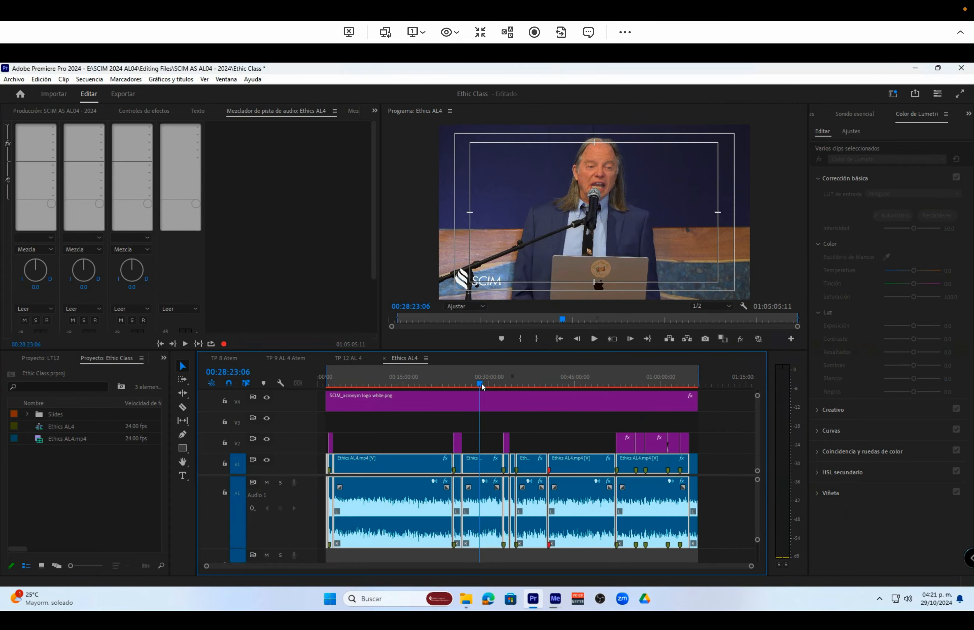
# Switch from the remote Premiere Pro session to the Mac desktop
pyautogui.hotkey('ctrl', 'Right')
pyautogui.hotkey('ctrl', 'Right')
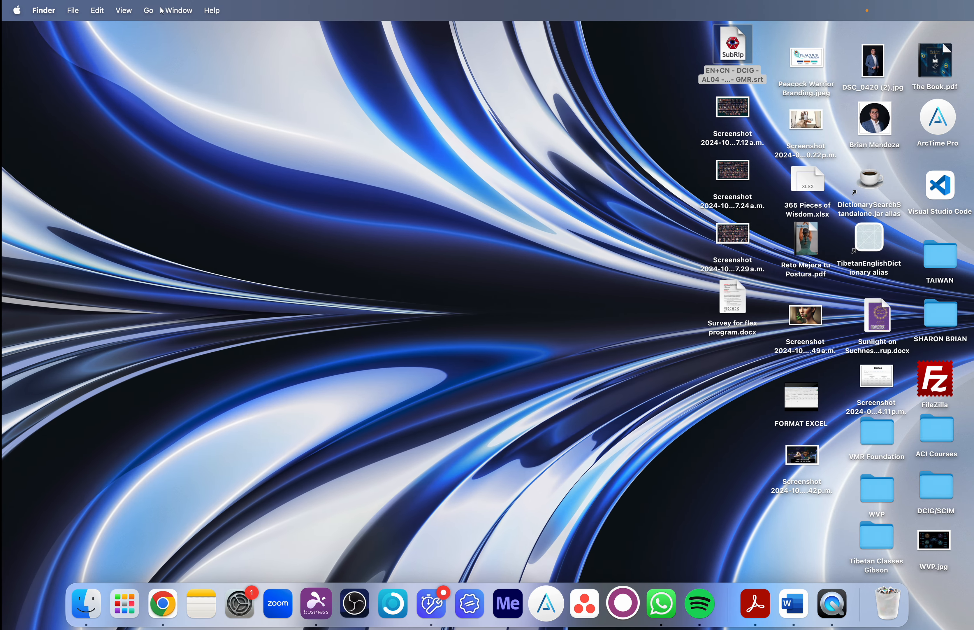